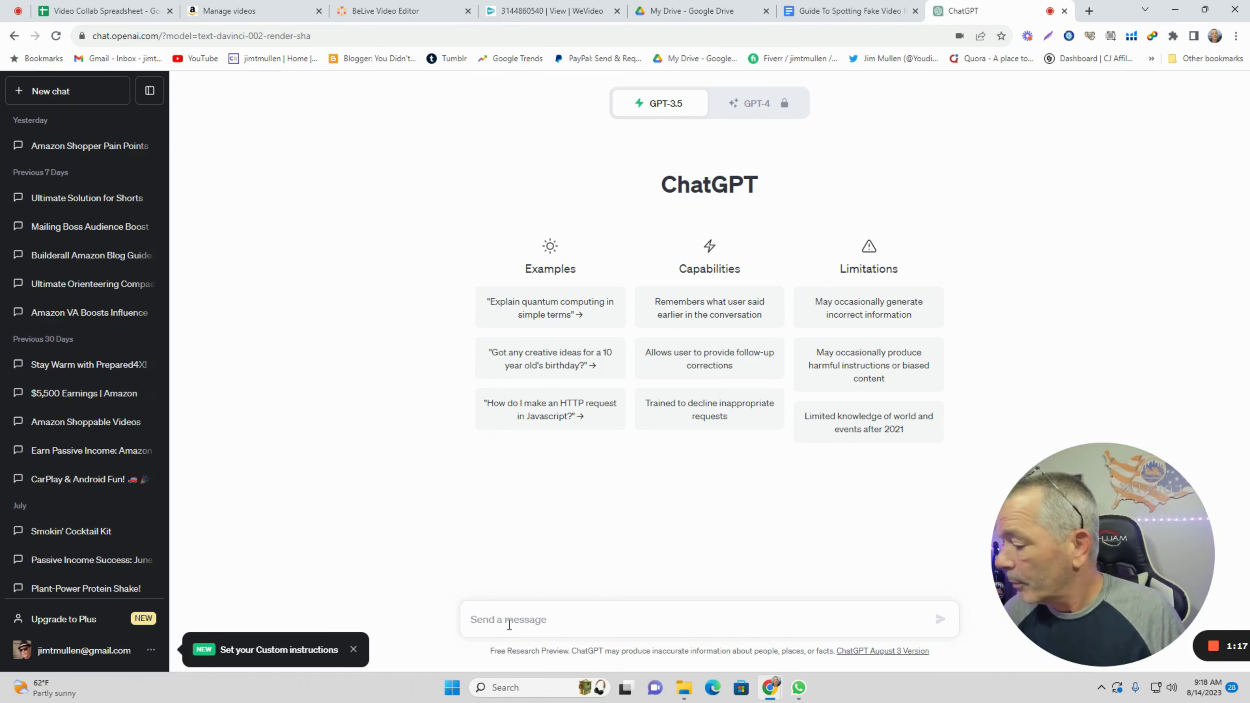
Step: Start the ChatGPT prompt with 'I need a lead magnet for Amazon Shopper'
type("I")
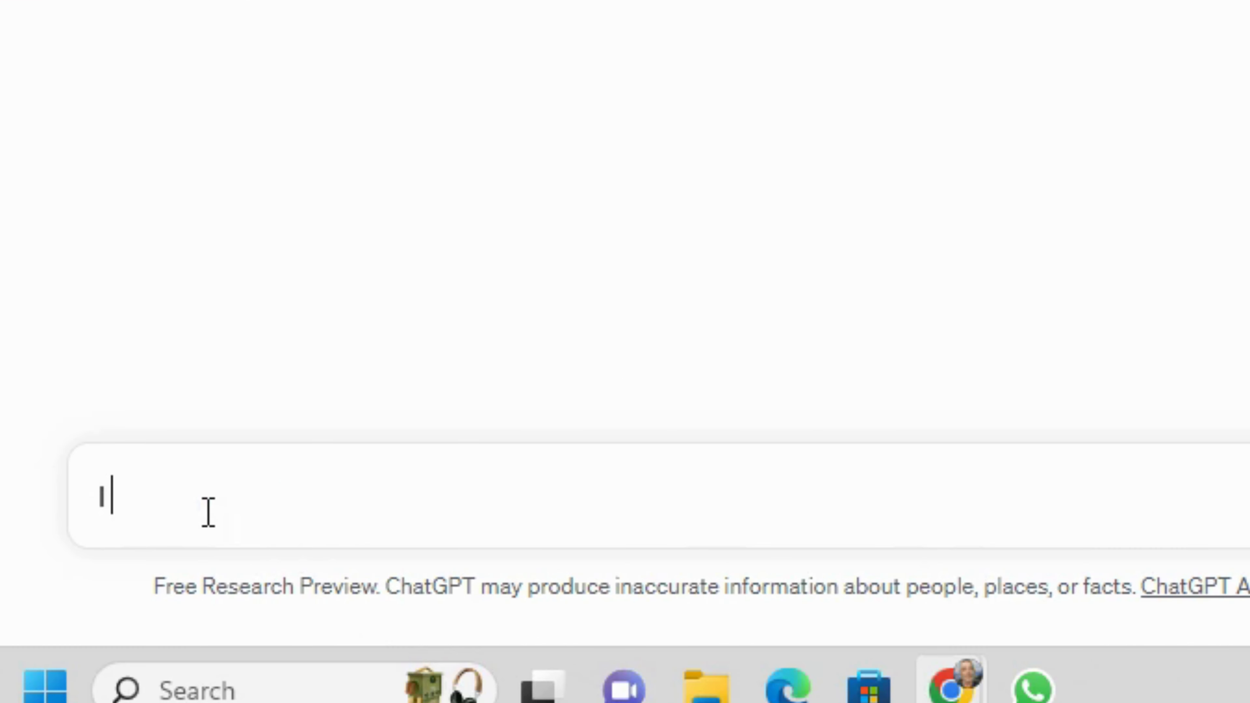
type(" need a lead")
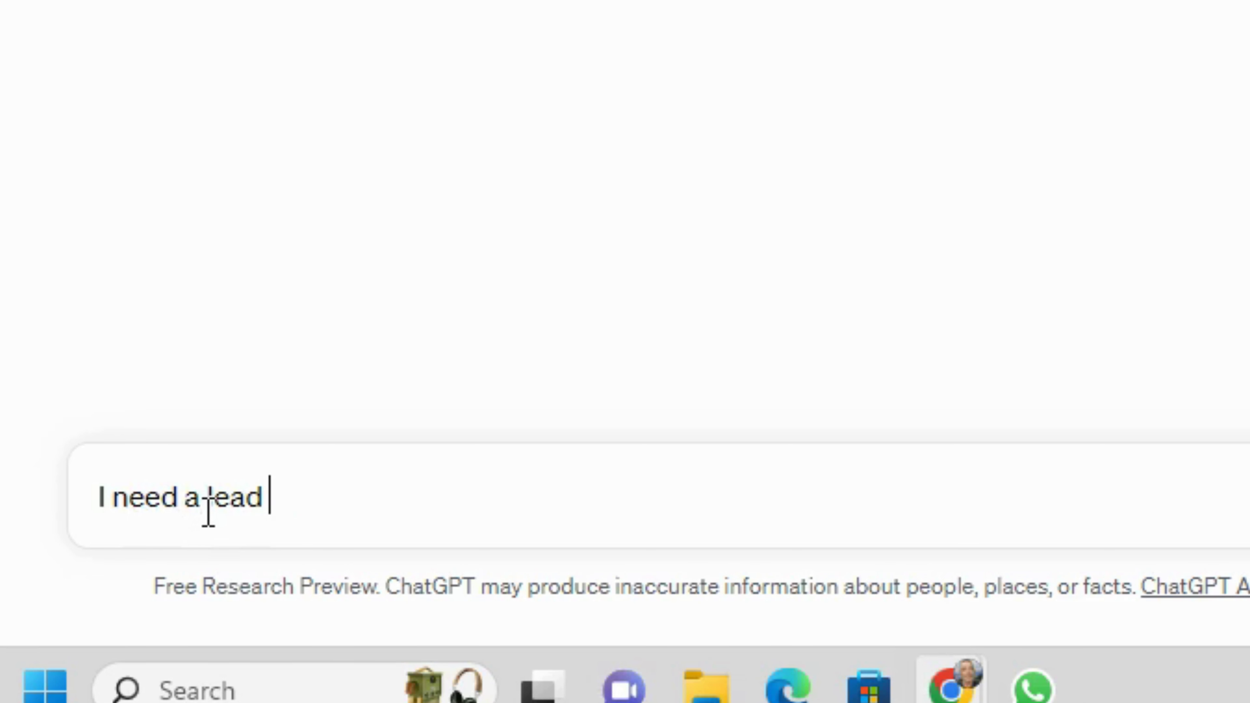
type(" mag")
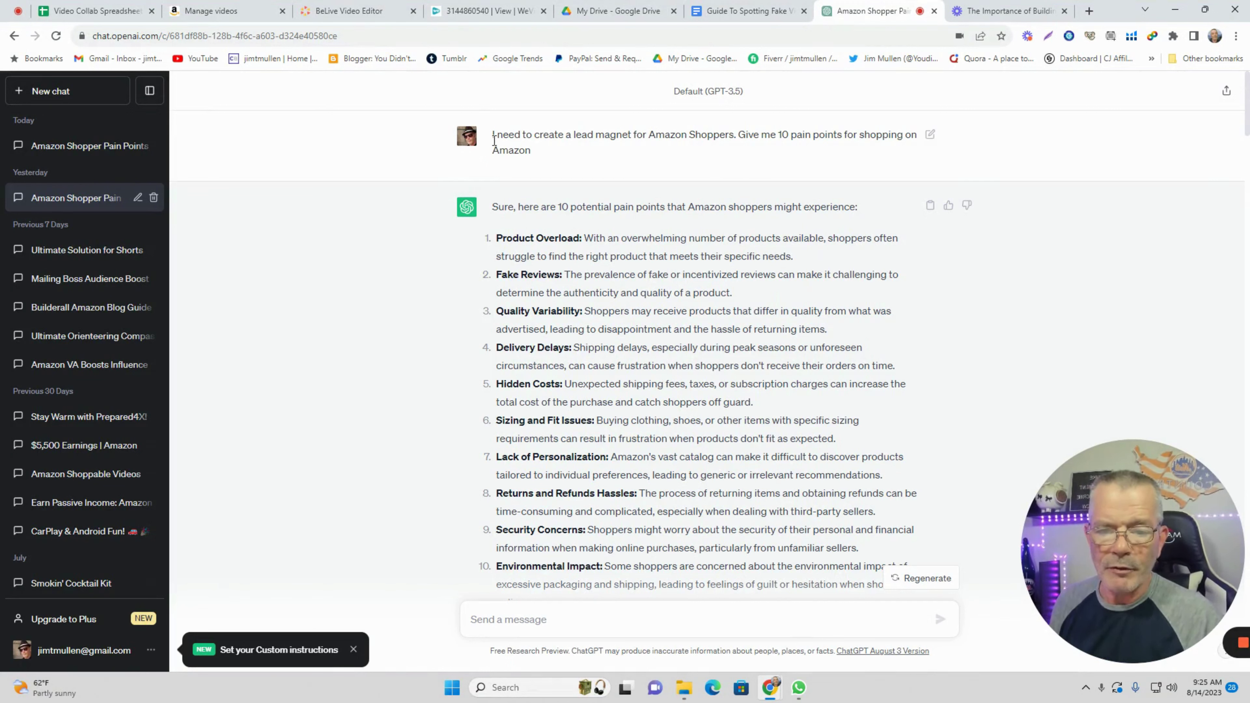
left_click_drag(491, 140, 556, 158)
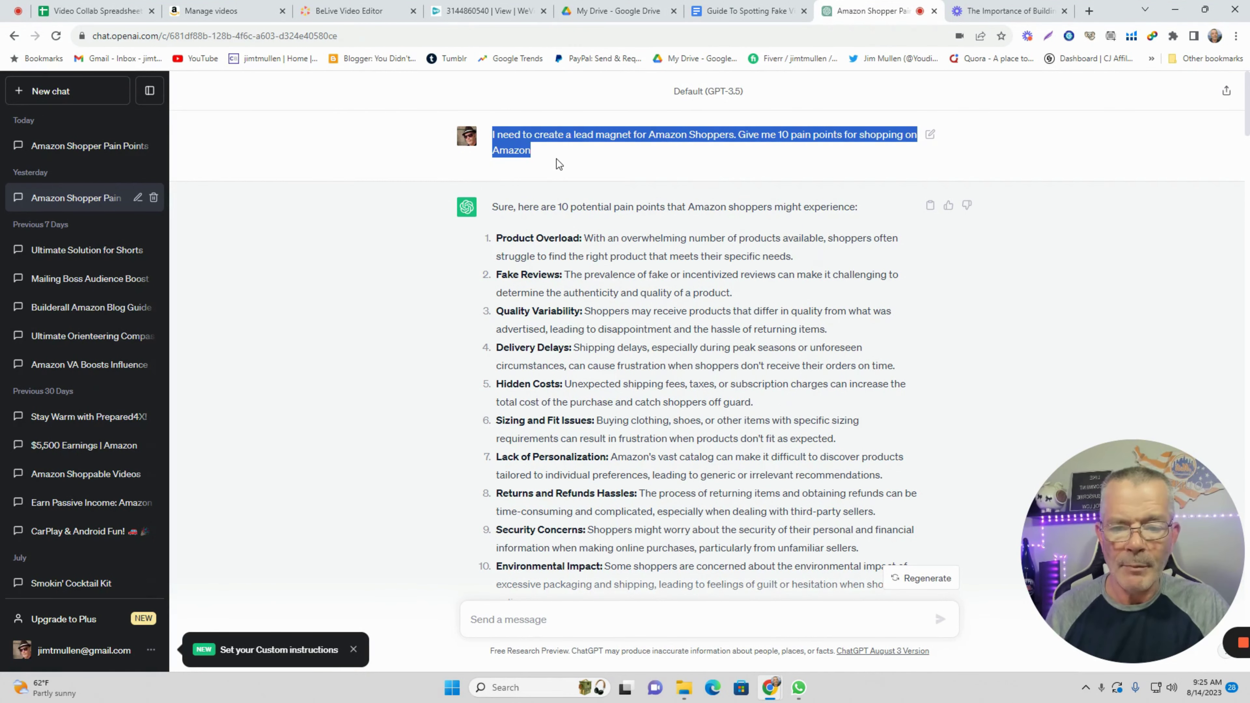
left_click(514, 207)
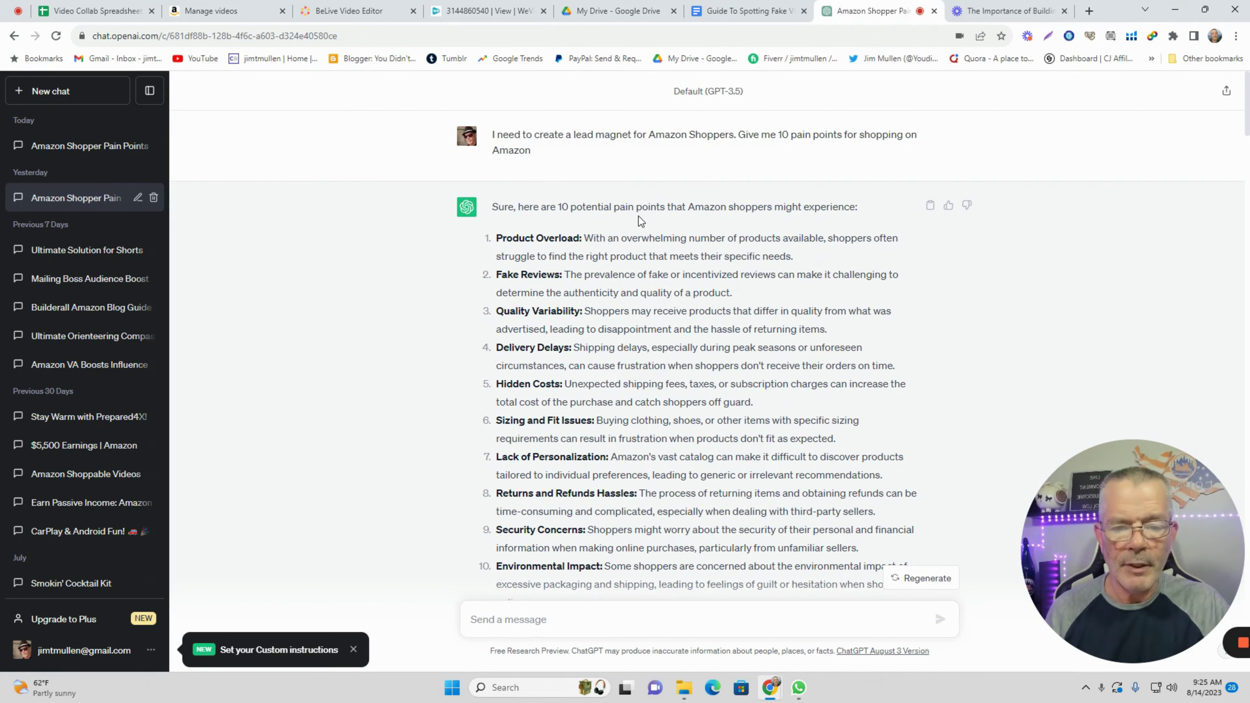
scroll(518, 253, "down", 1)
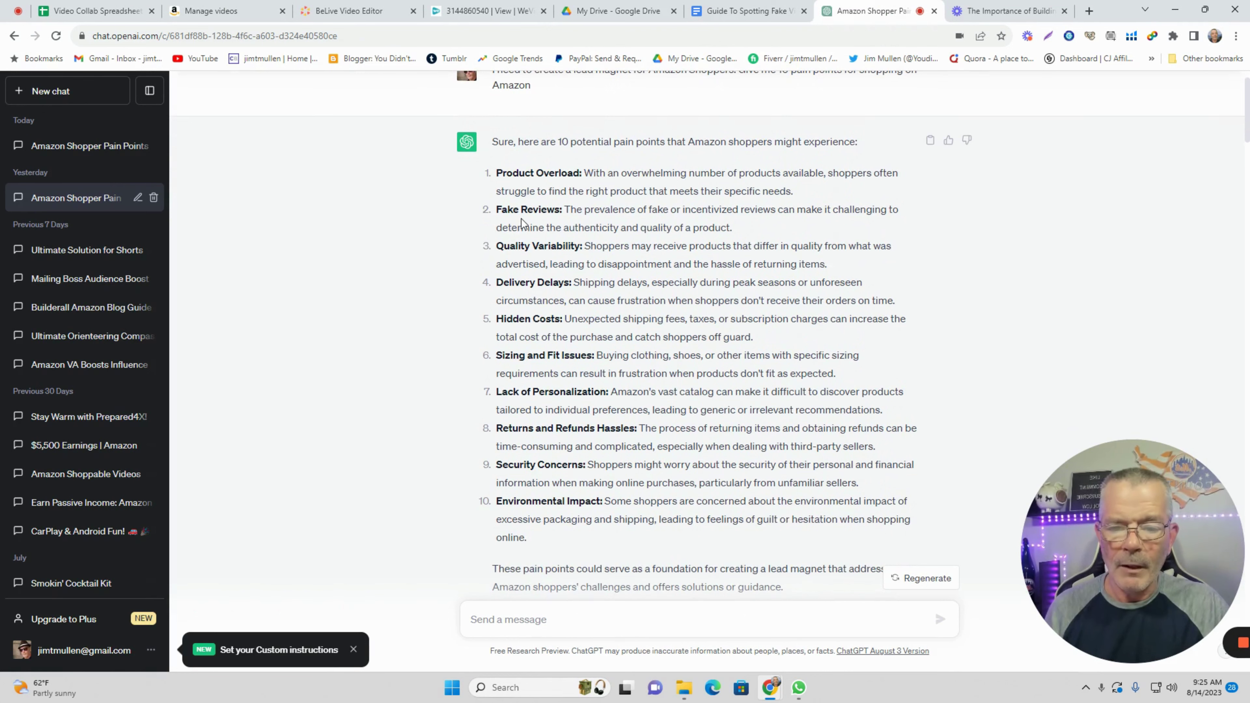
scroll(525, 204, "down", 3)
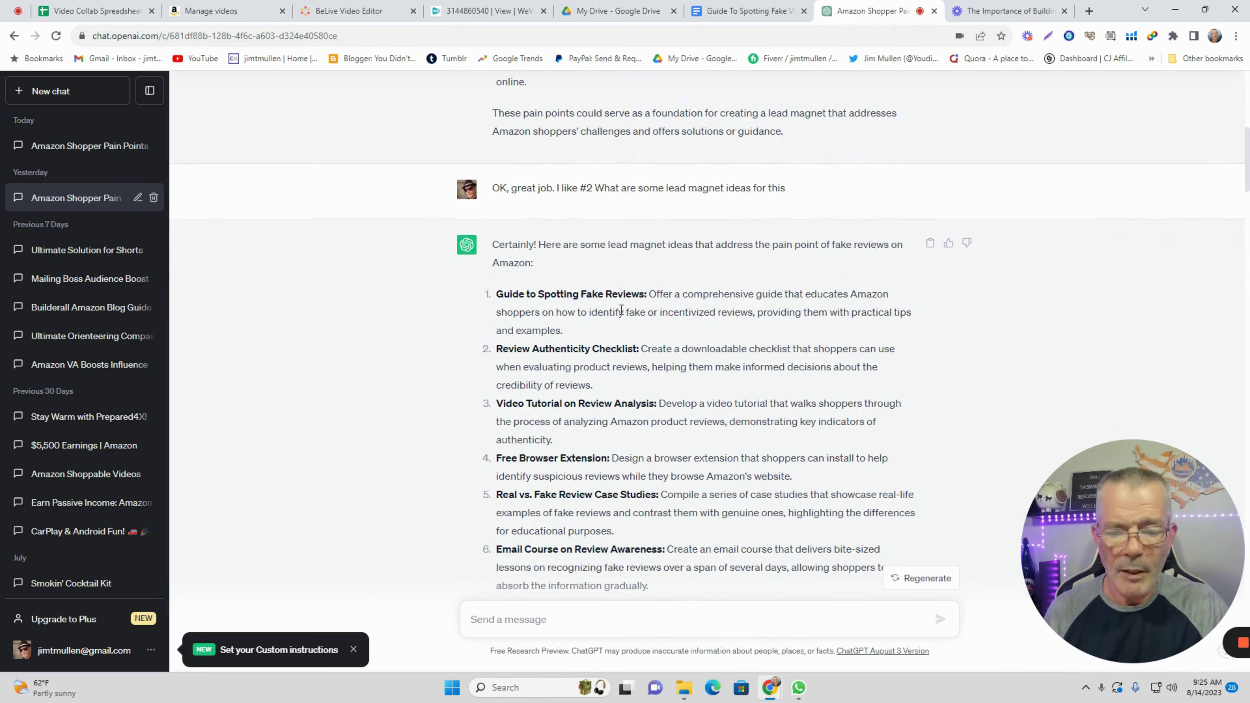
scroll(621, 310, "down", 1)
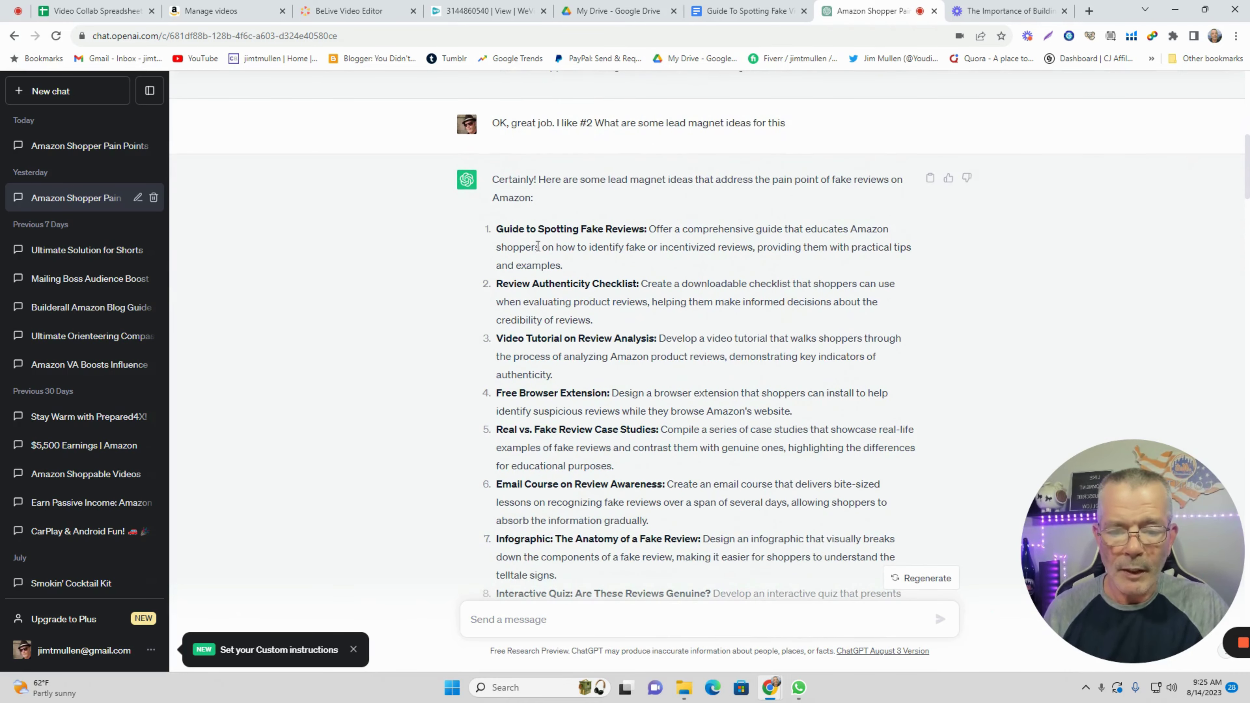
scroll(538, 246, "down", 10)
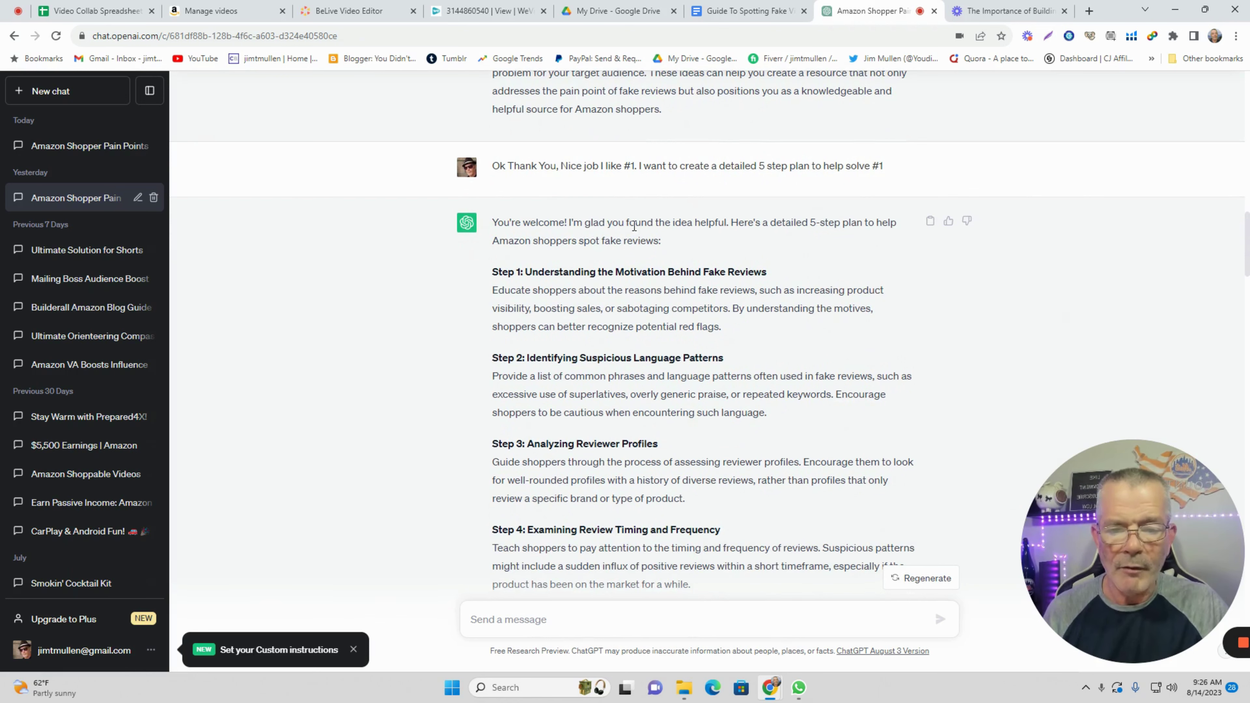
scroll(515, 182, "up", 15)
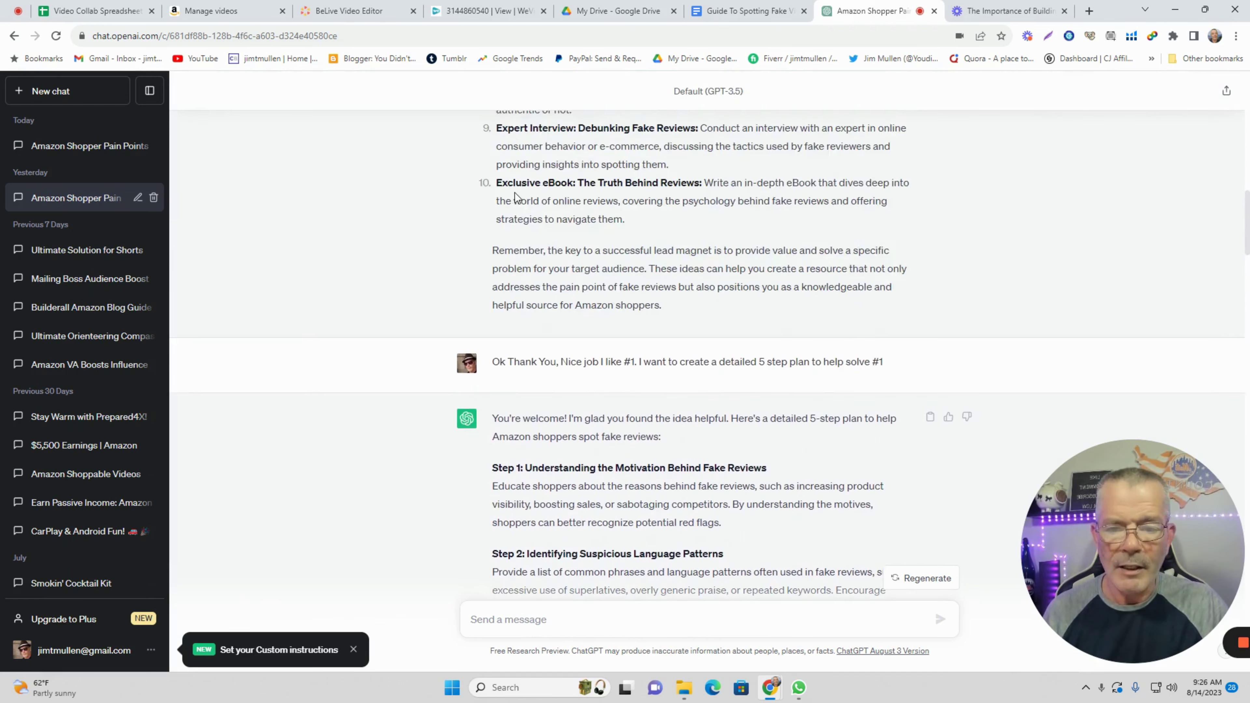
scroll(512, 203, "up", 3)
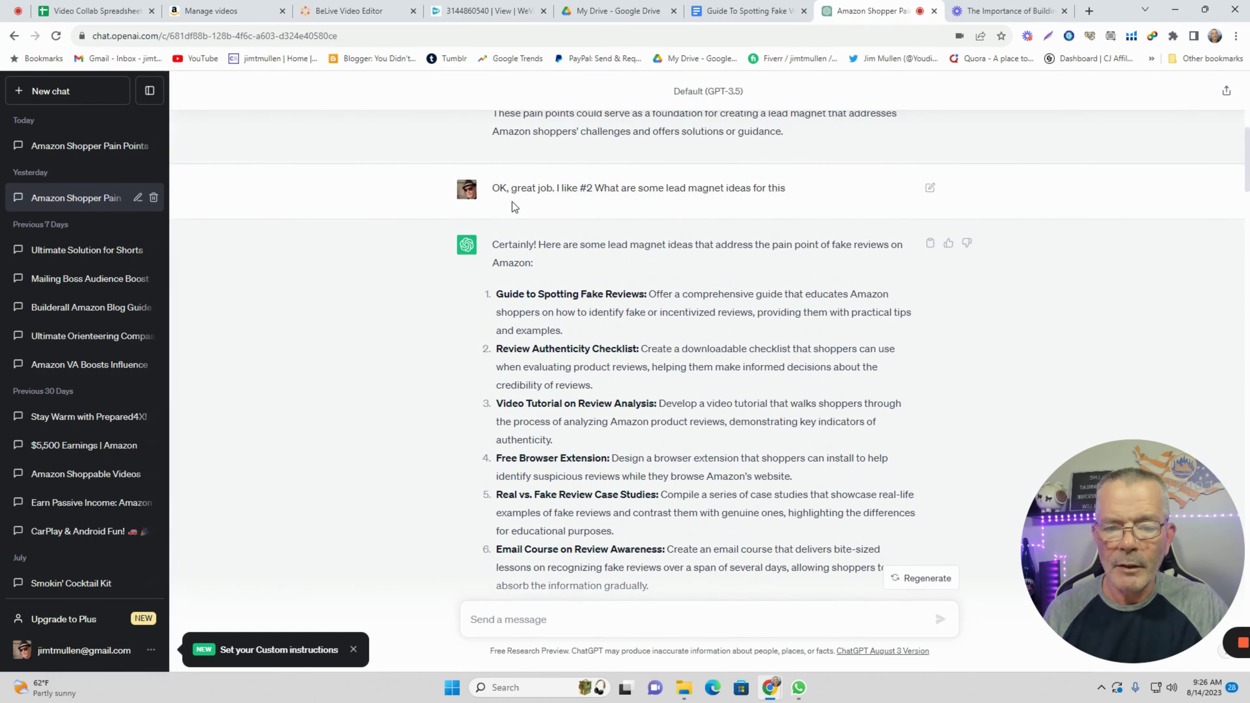
scroll(511, 203, "down", 10)
scroll(513, 203, "down", 6)
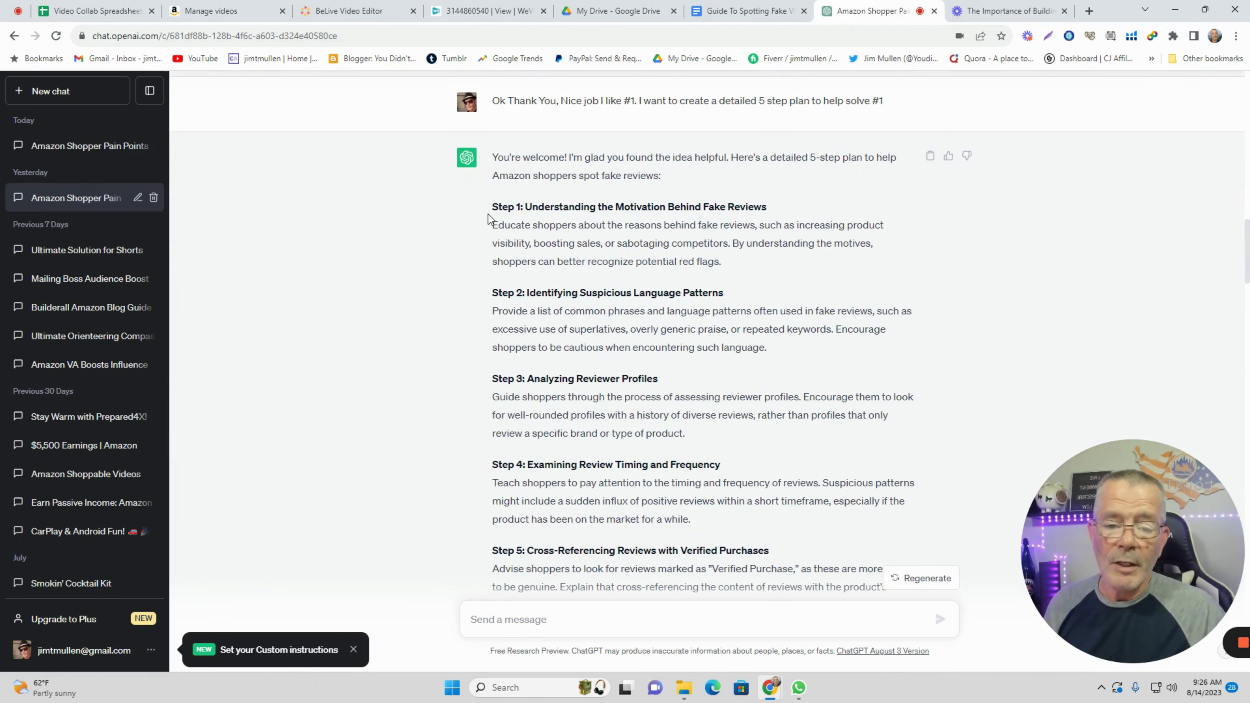
scroll(601, 299, "down", 1)
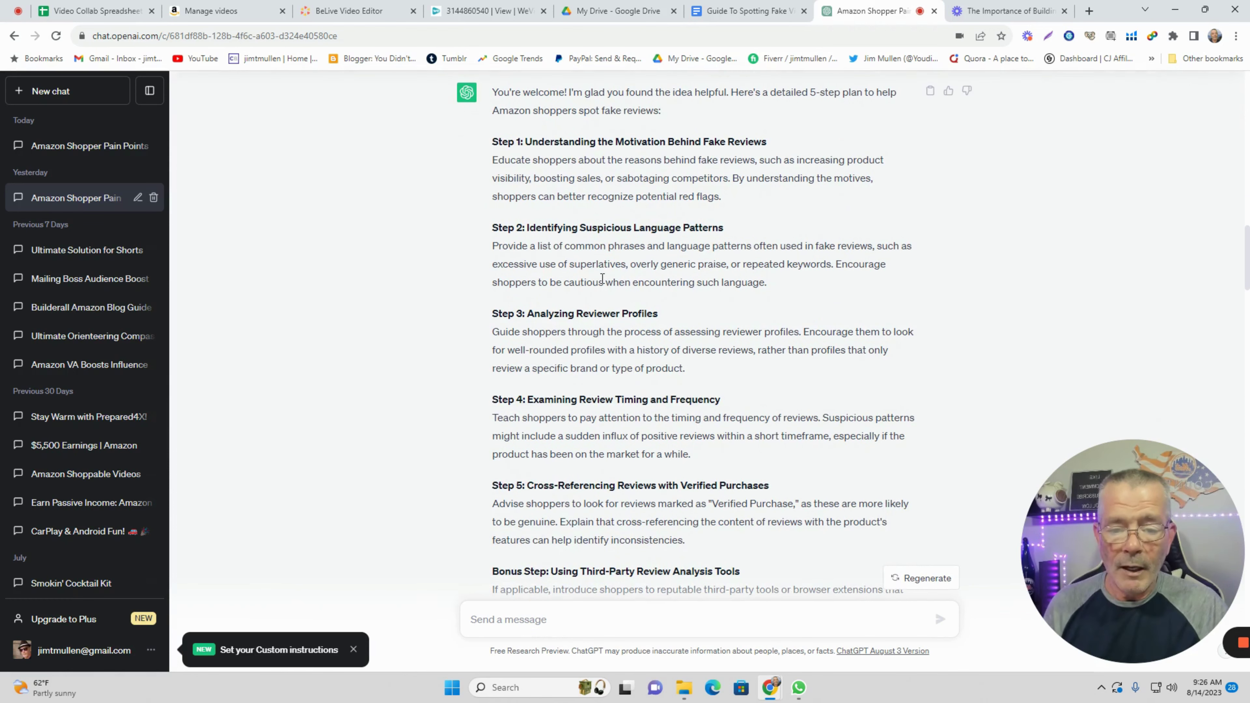
scroll(807, 256, "up", 1)
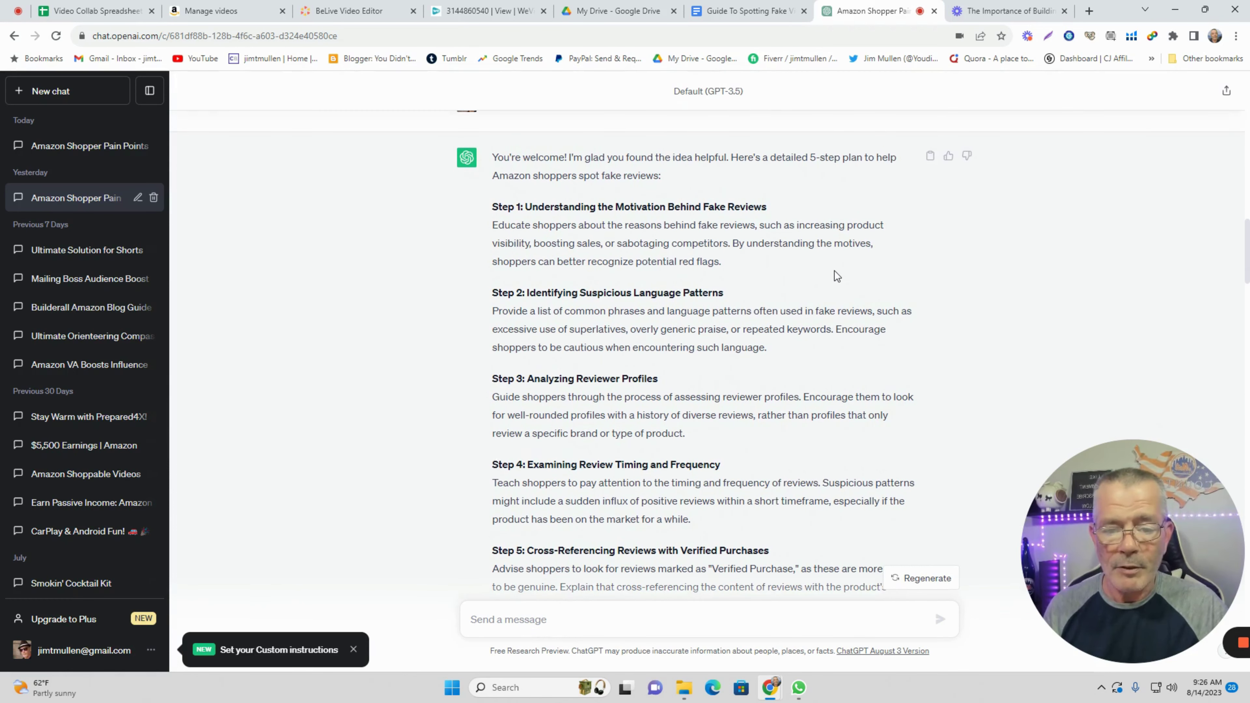
scroll(834, 271, "down", 6)
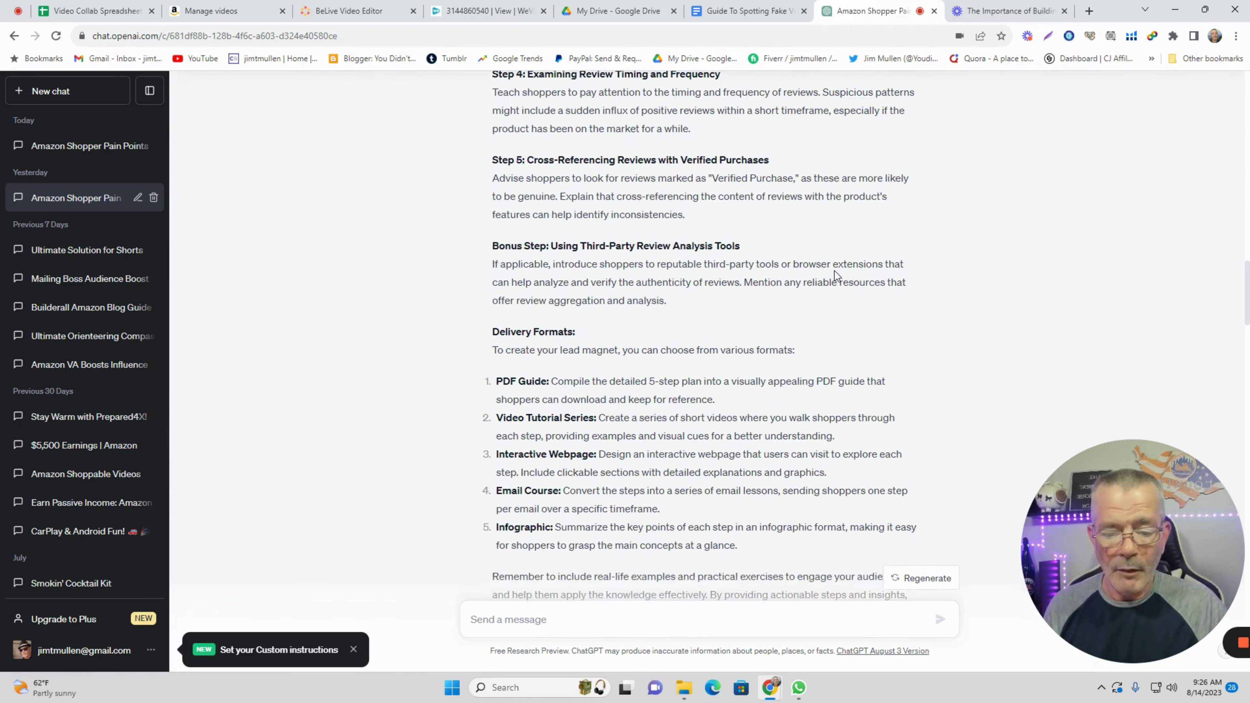
scroll(834, 270, "down", 4)
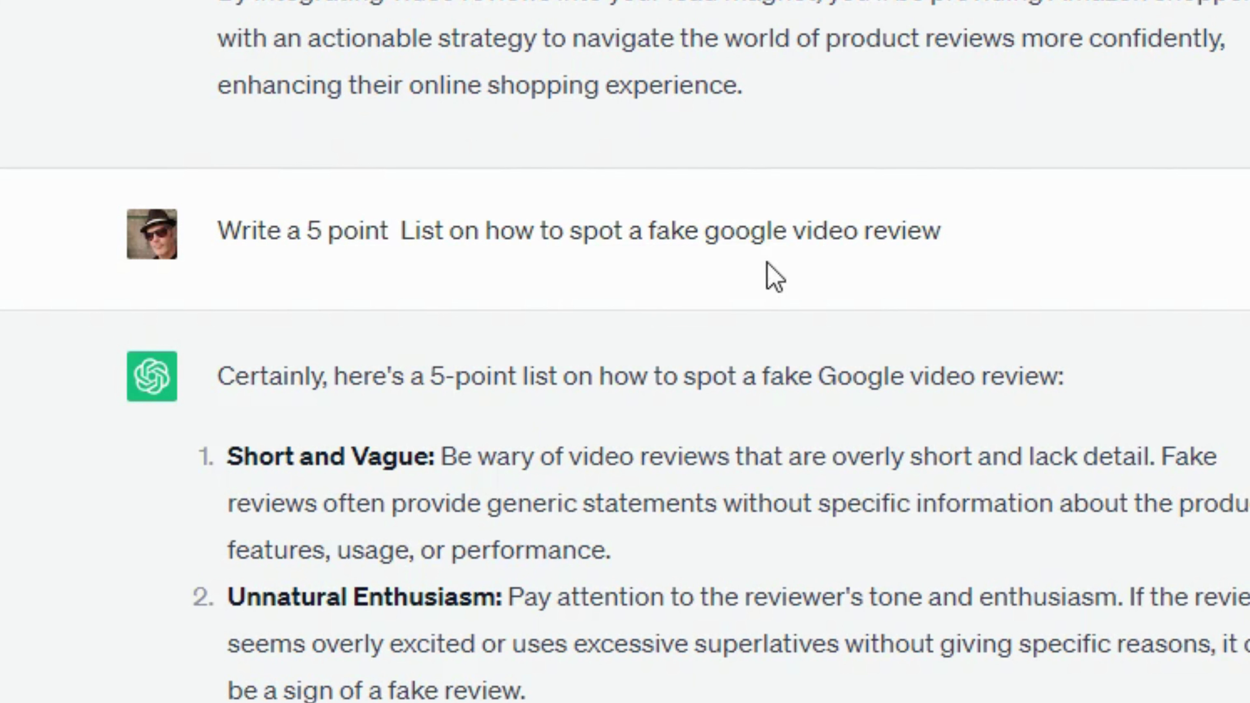
scroll(807, 278, "down", 2)
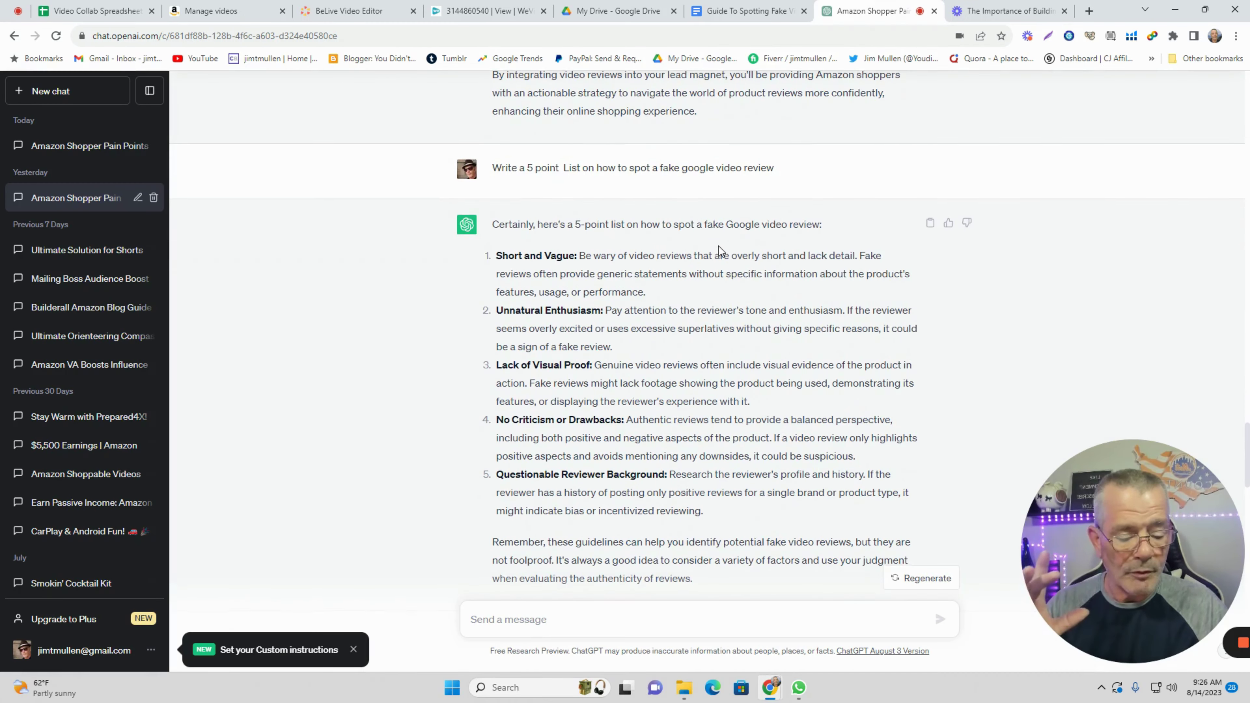
scroll(718, 248, "down", 2)
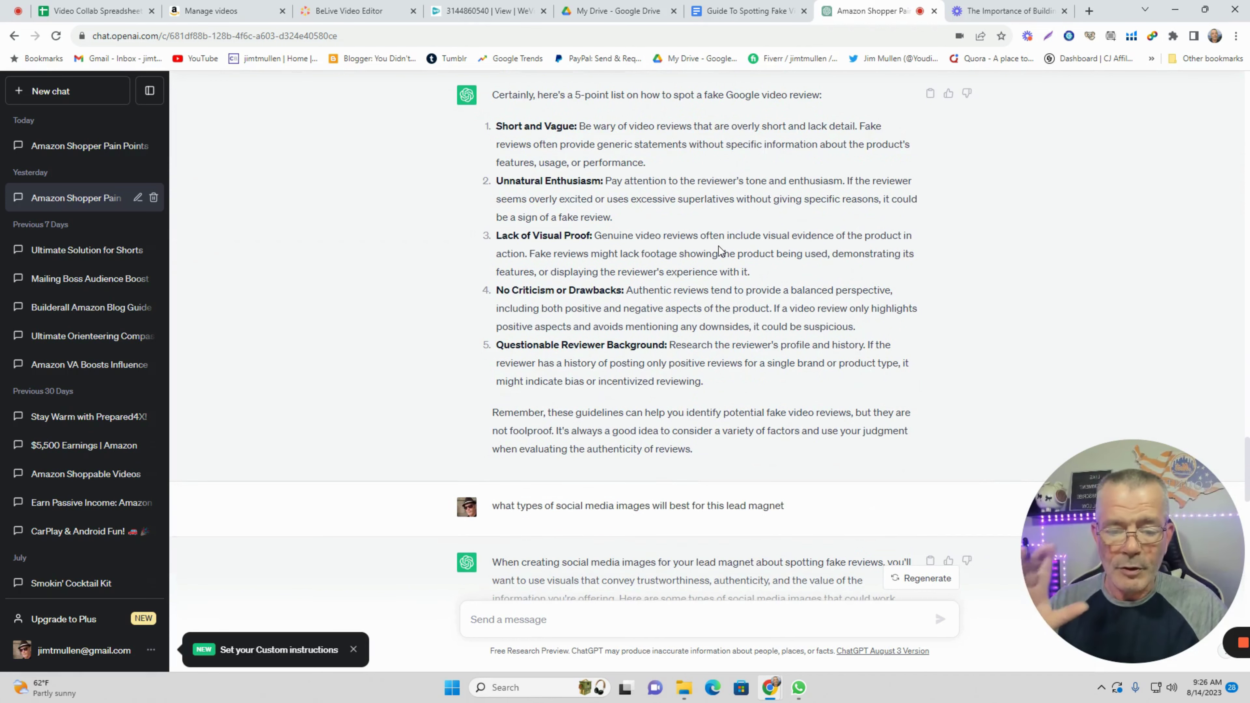
scroll(718, 248, "up", 1)
scroll(718, 246, "down", 3)
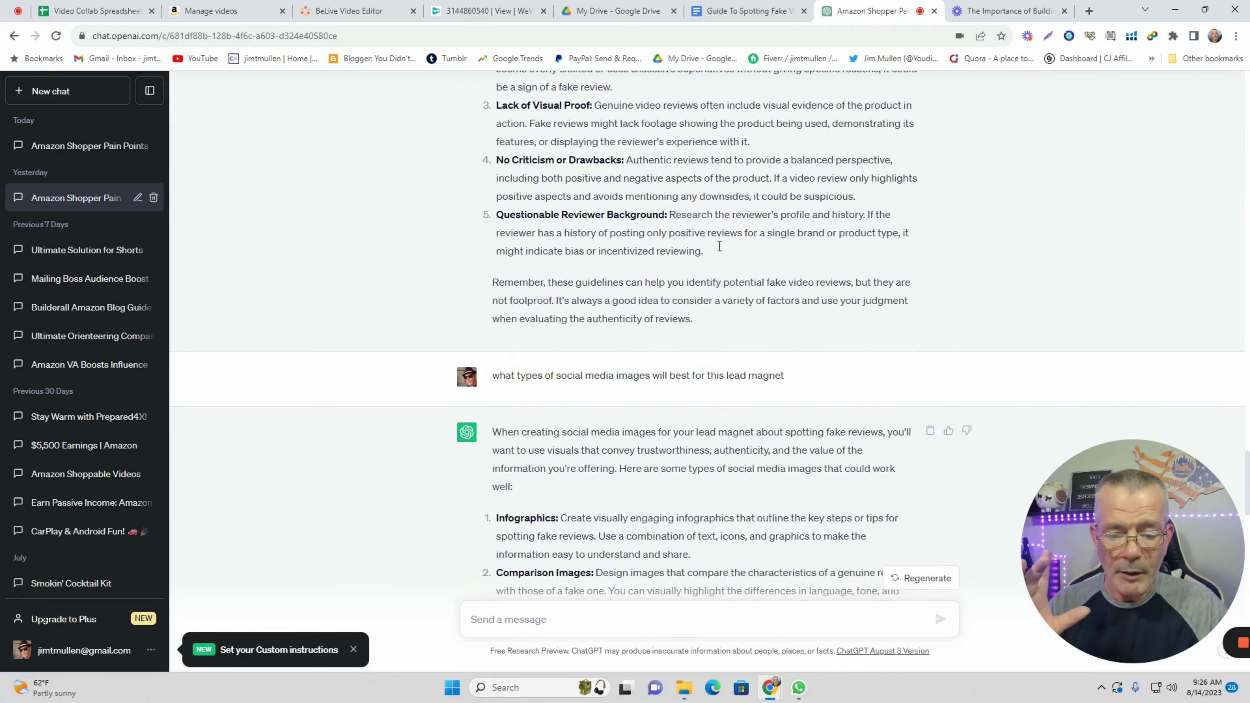
scroll(719, 249, "down", 2)
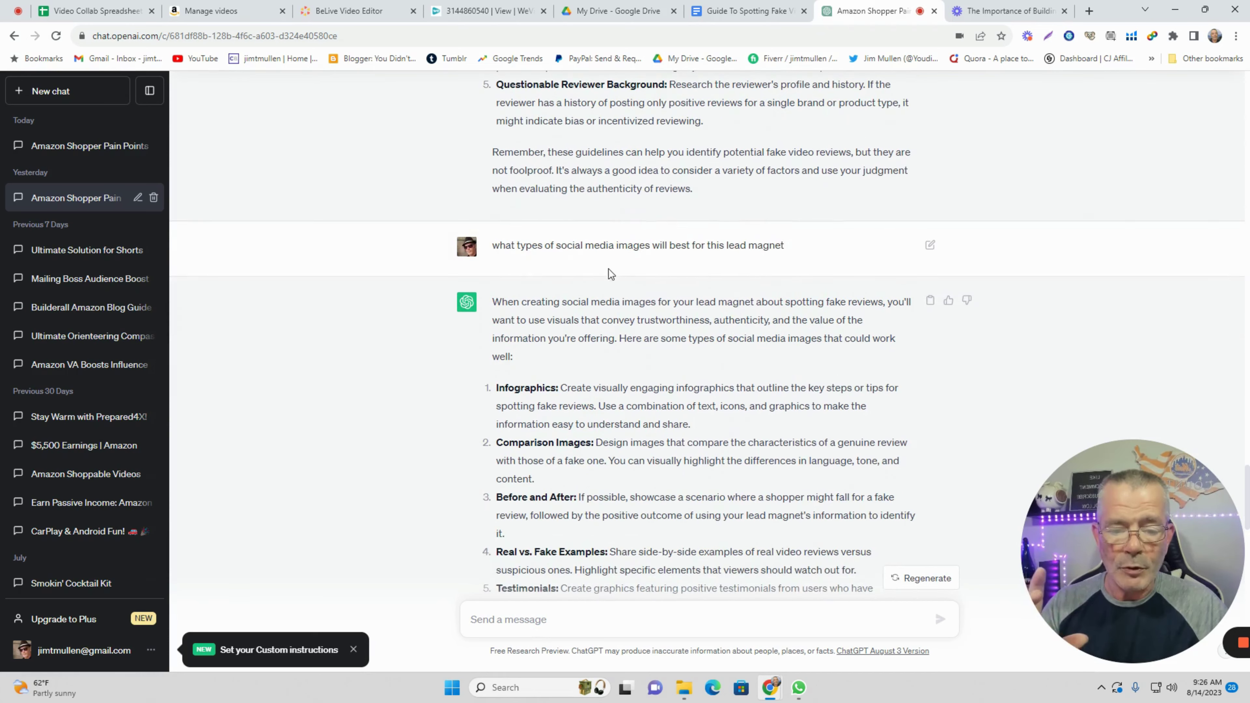
scroll(716, 257, "down", 1)
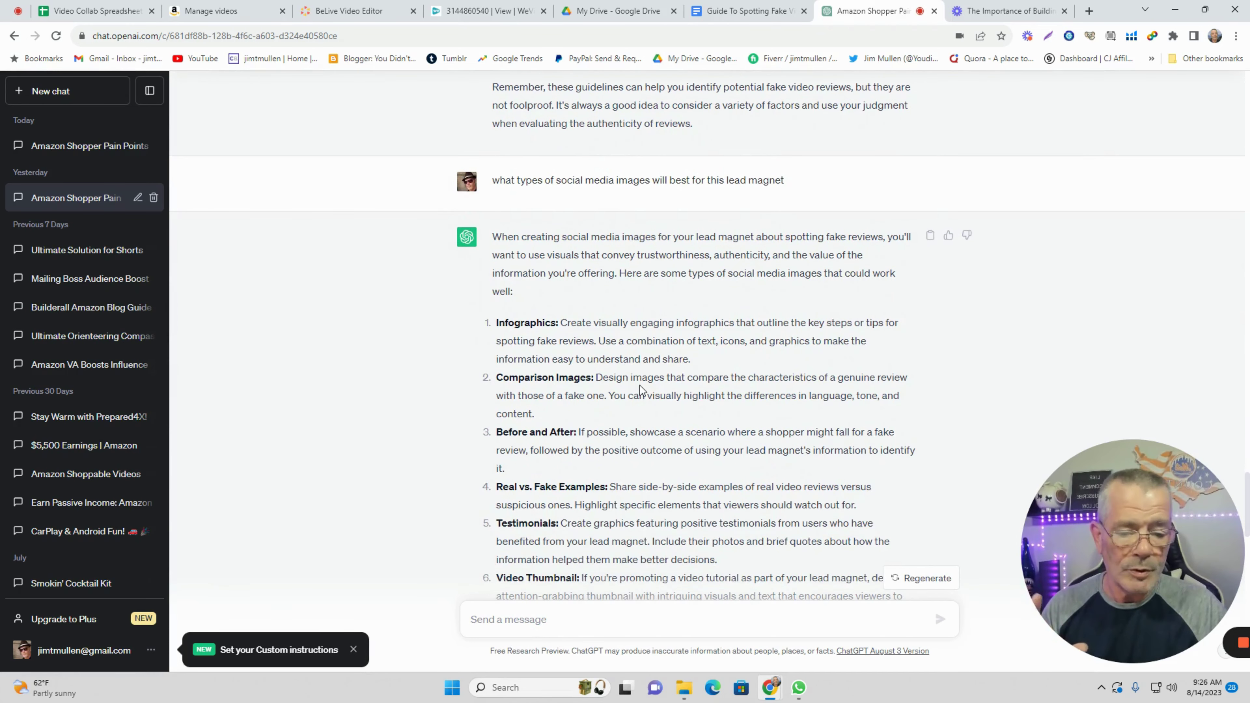
scroll(639, 385, "down", 8)
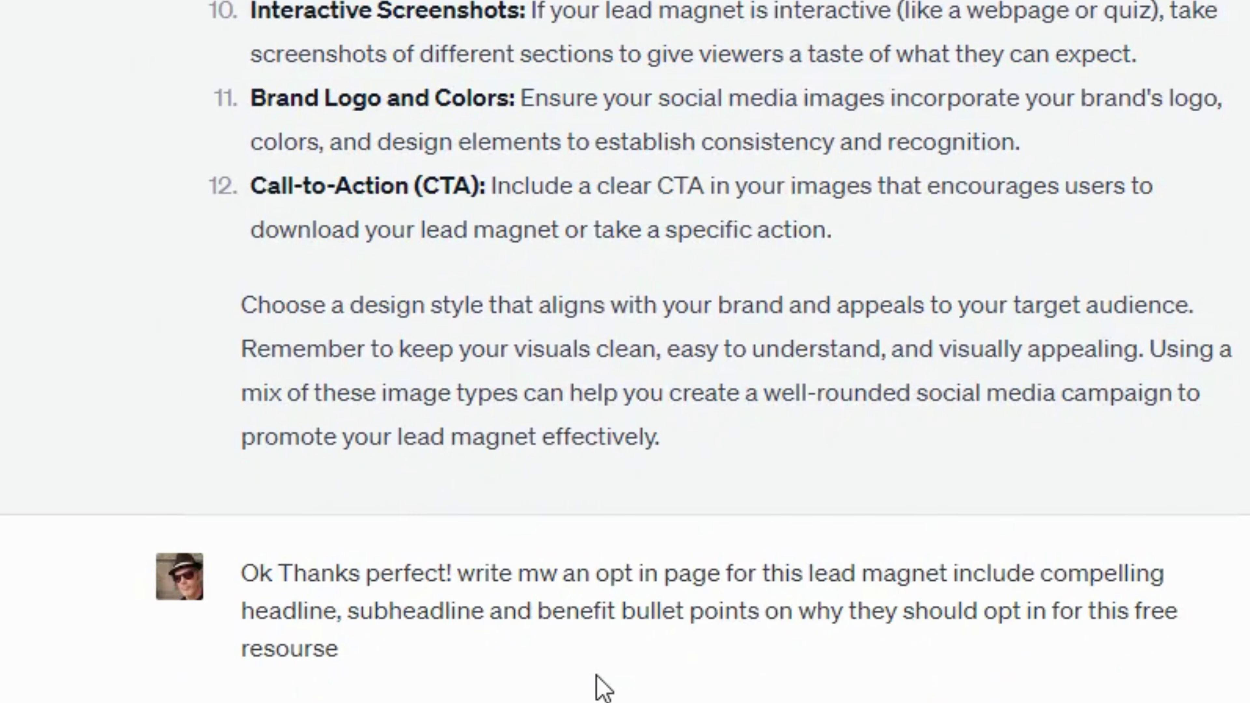
scroll(602, 686, "down", 1)
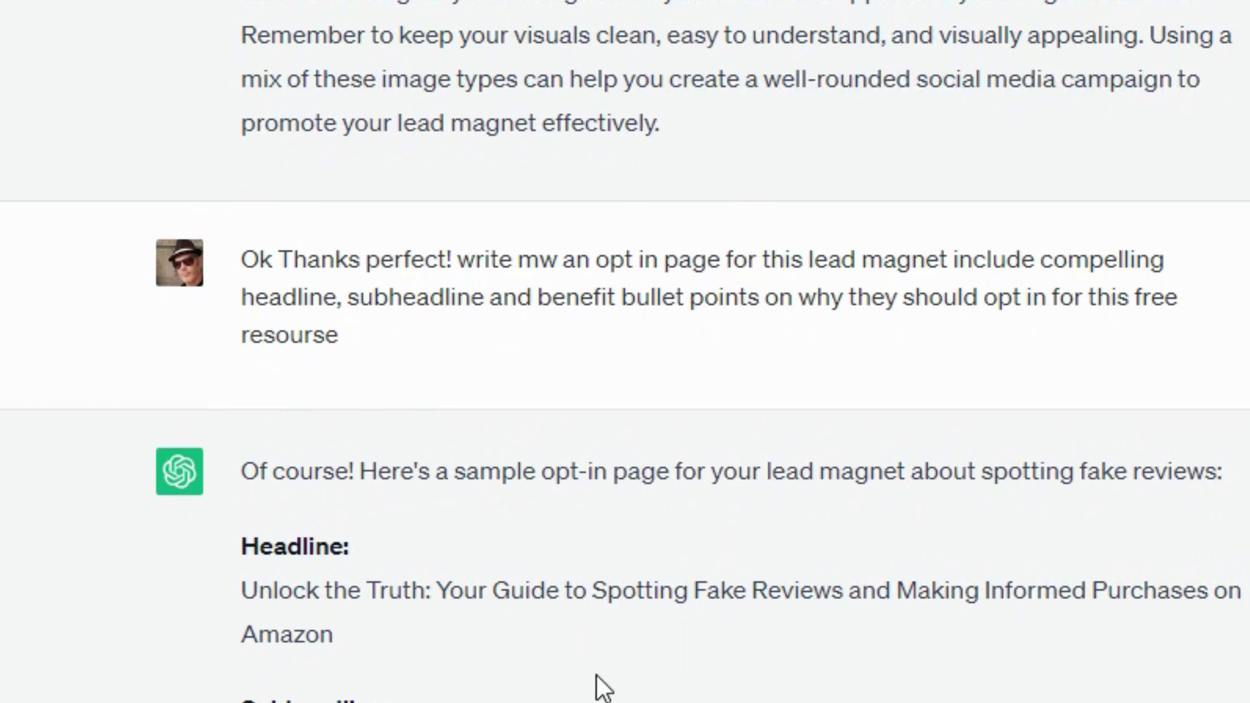
scroll(596, 675, "down", 1)
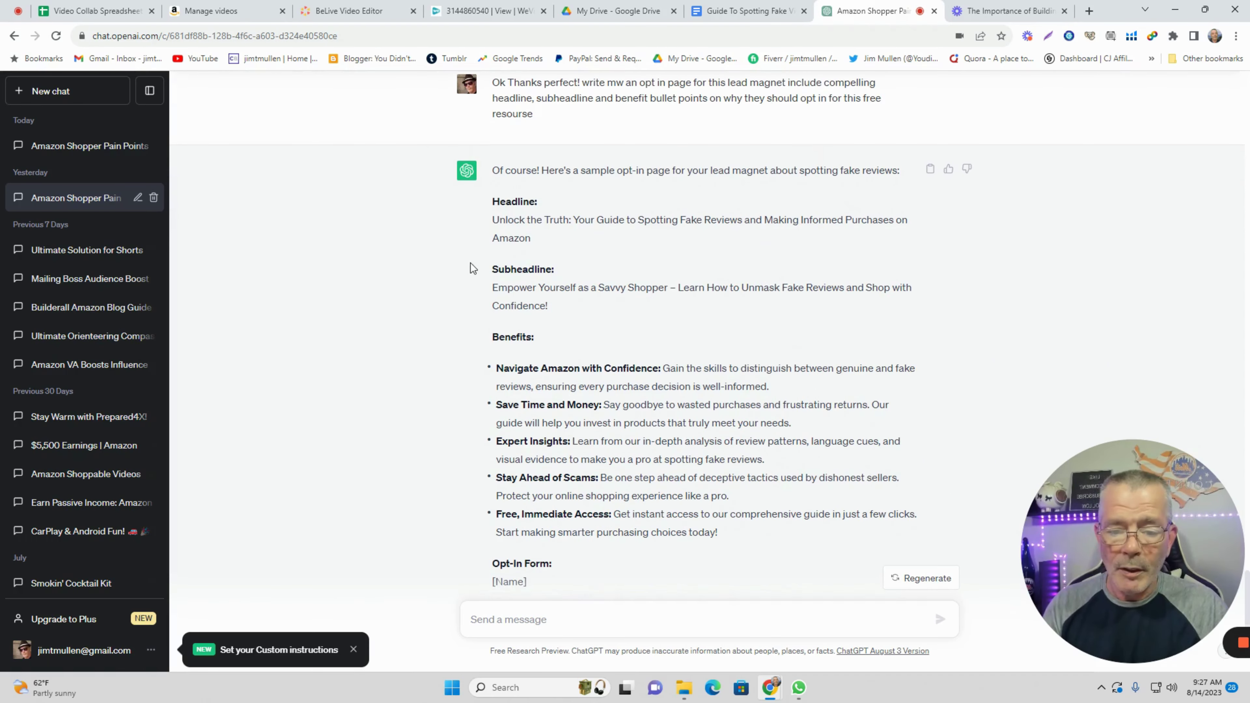
scroll(458, 349, "down", 2)
scroll(458, 347, "down", 4)
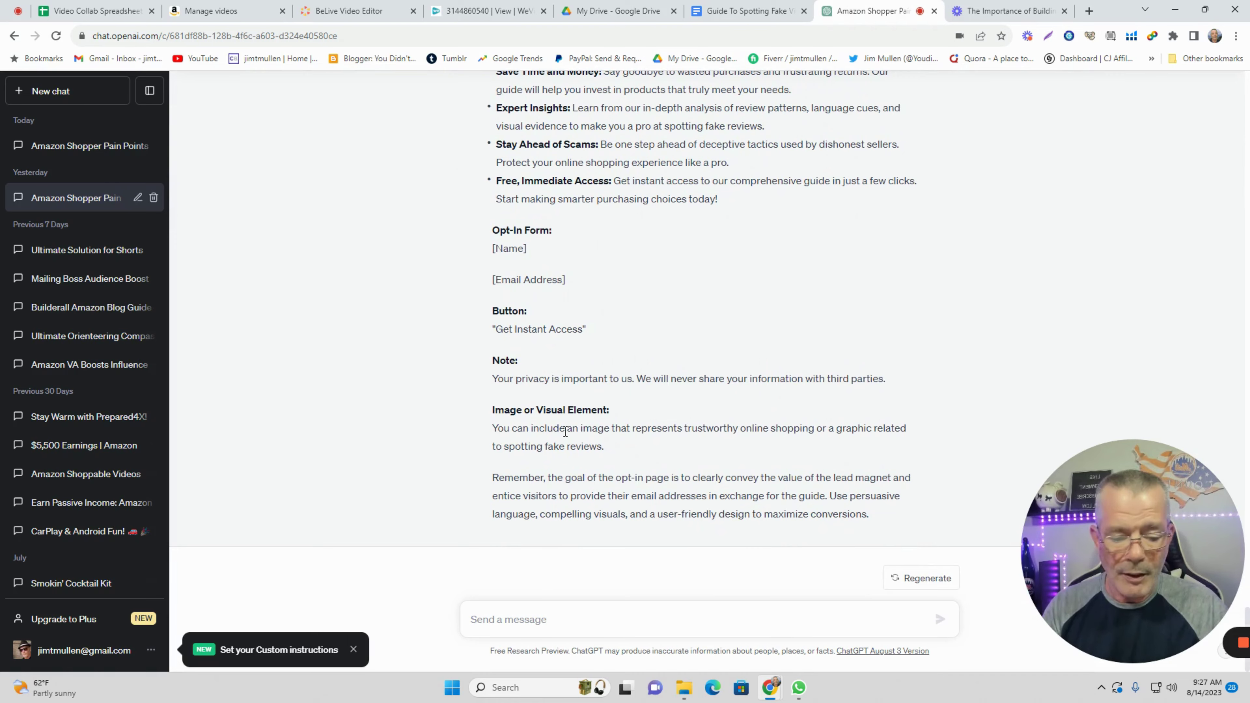
scroll(512, 428, "up", 10)
scroll(512, 429, "up", 15)
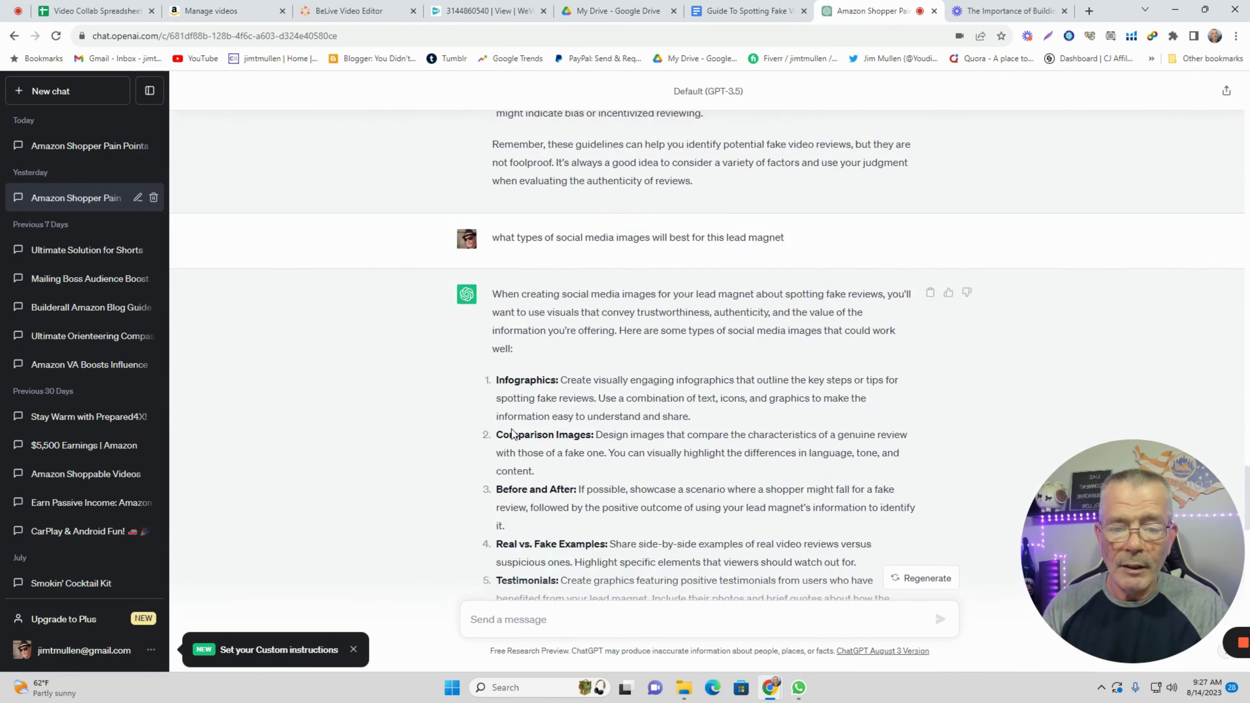
Step: Switch to the 'Guide To Spotting Fake Video Reviews On Amazon' doc and review its headline and five tips
left_click(745, 12)
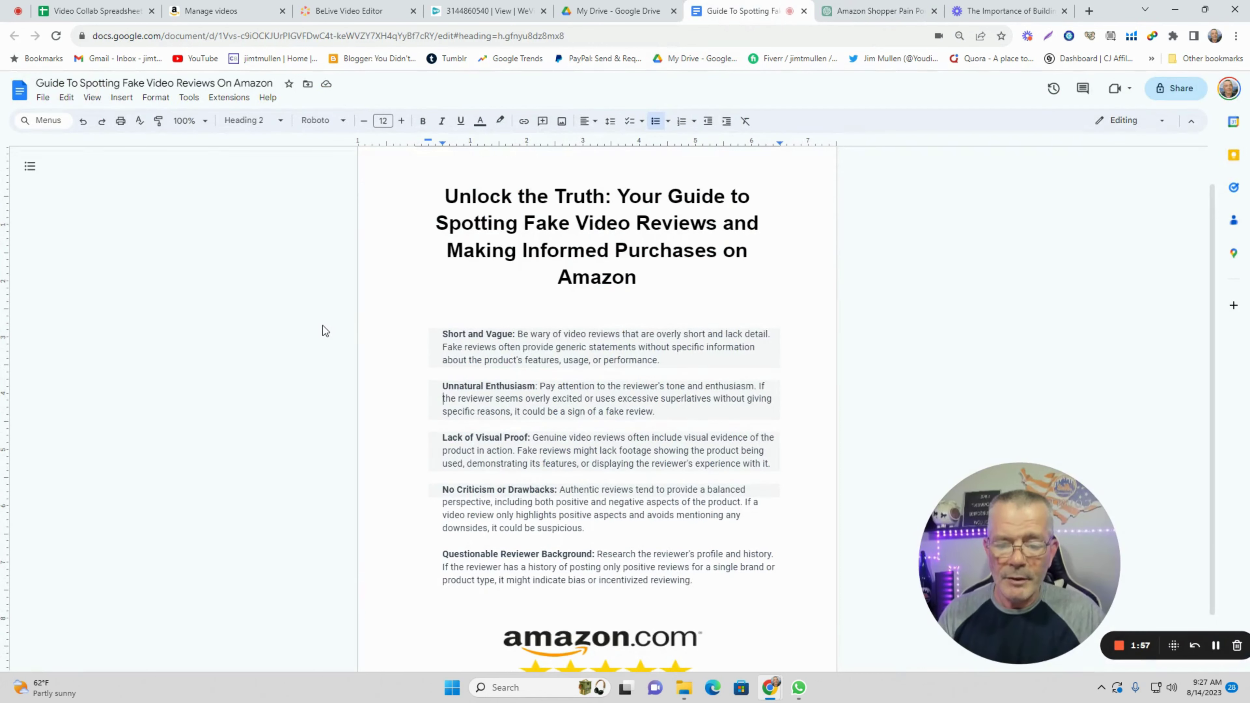
scroll(432, 348, "down", 1)
scroll(391, 372, "up", 2)
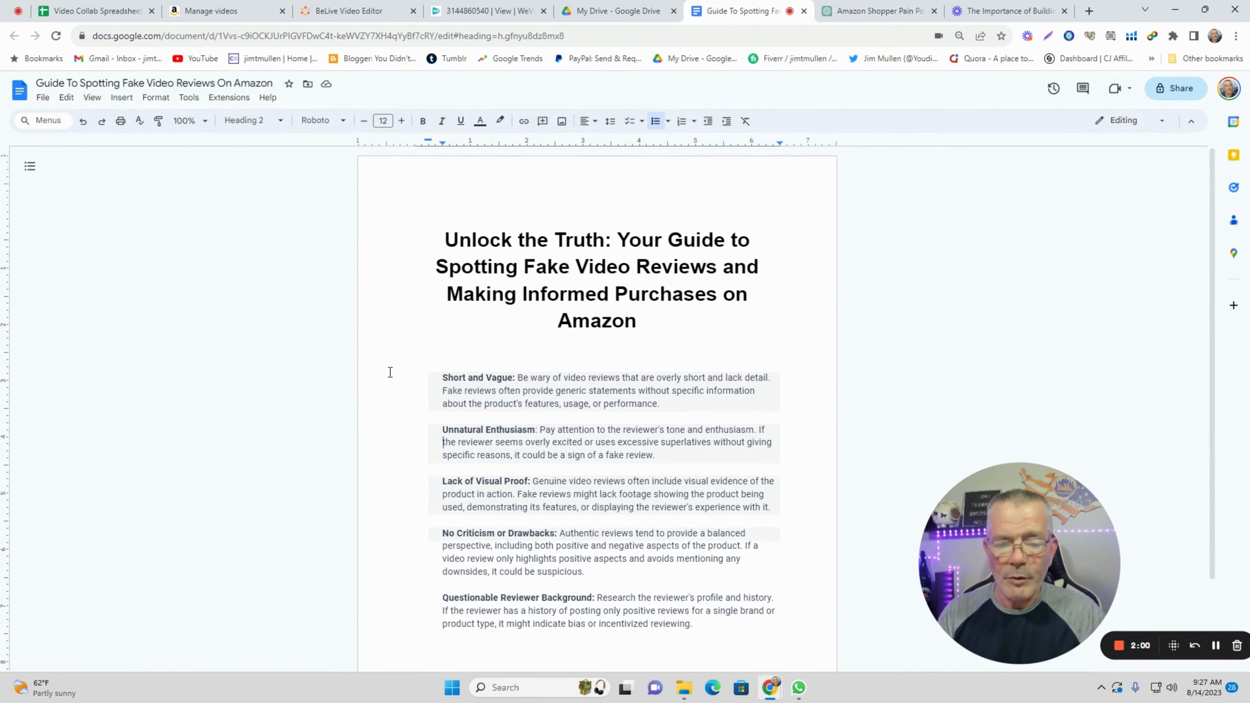
scroll(390, 373, "down", 3)
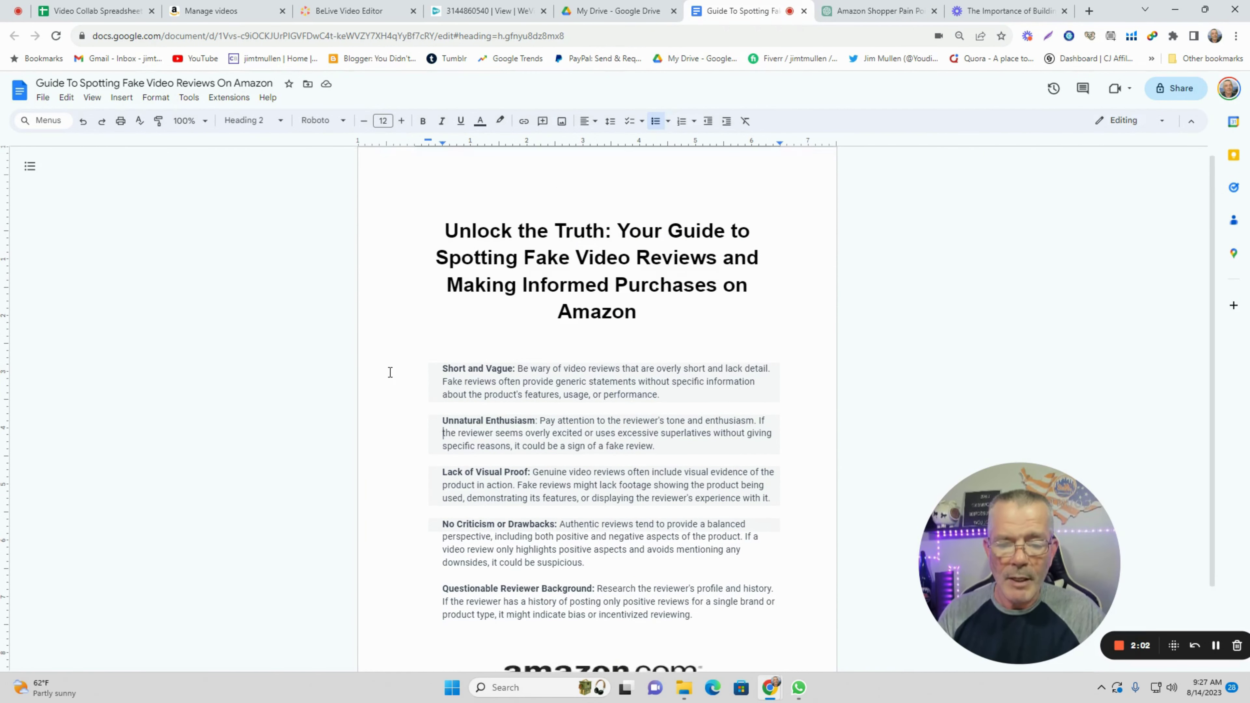